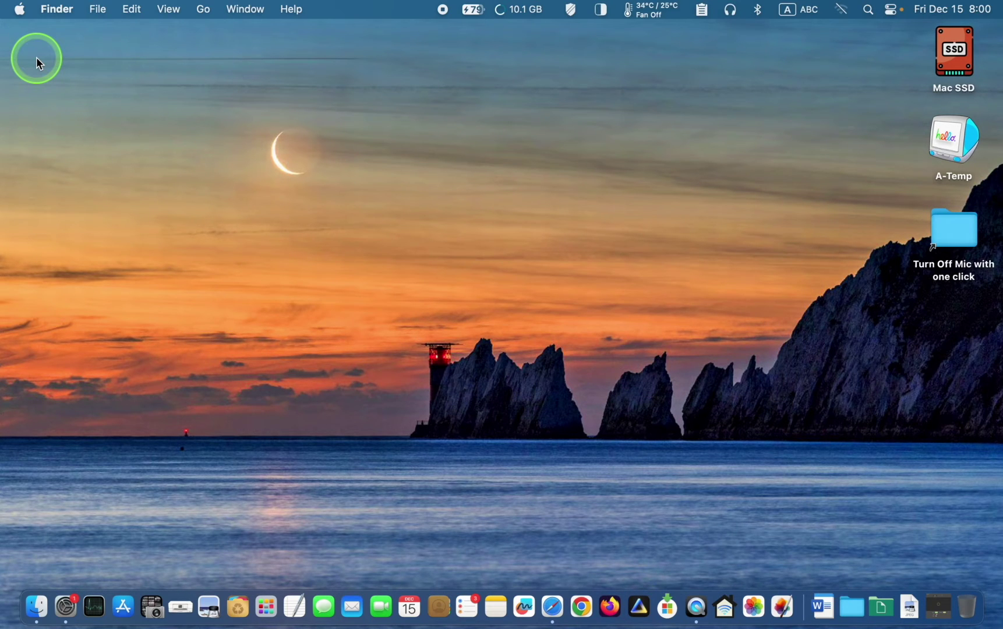
Step: Open System Settings from the Apple menu, landing on the General pane
{"action": "left_click", "coordinate": [27, 17]}
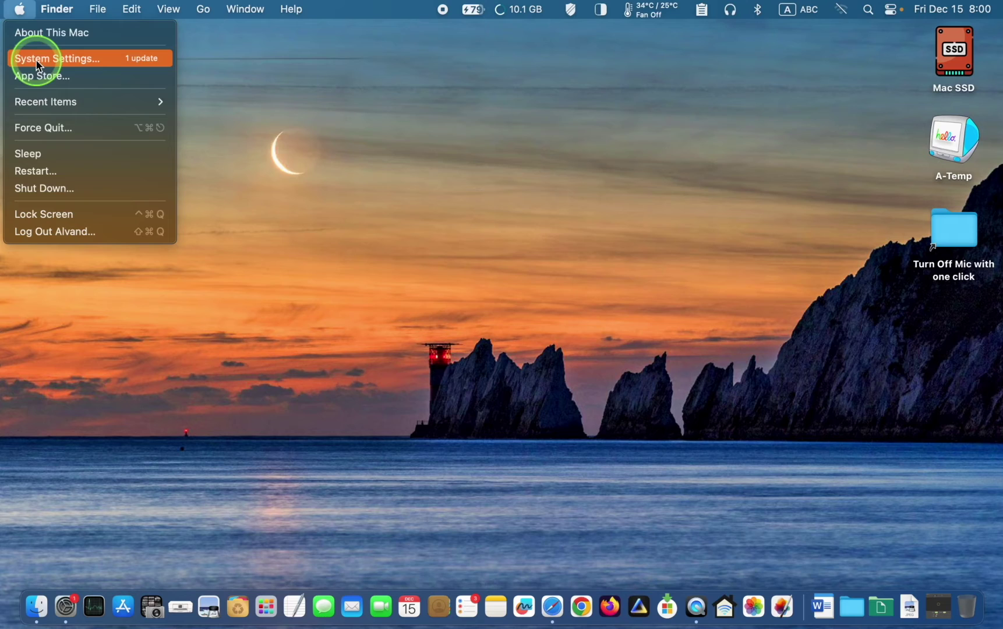
{"action": "left_click", "coordinate": [38, 64]}
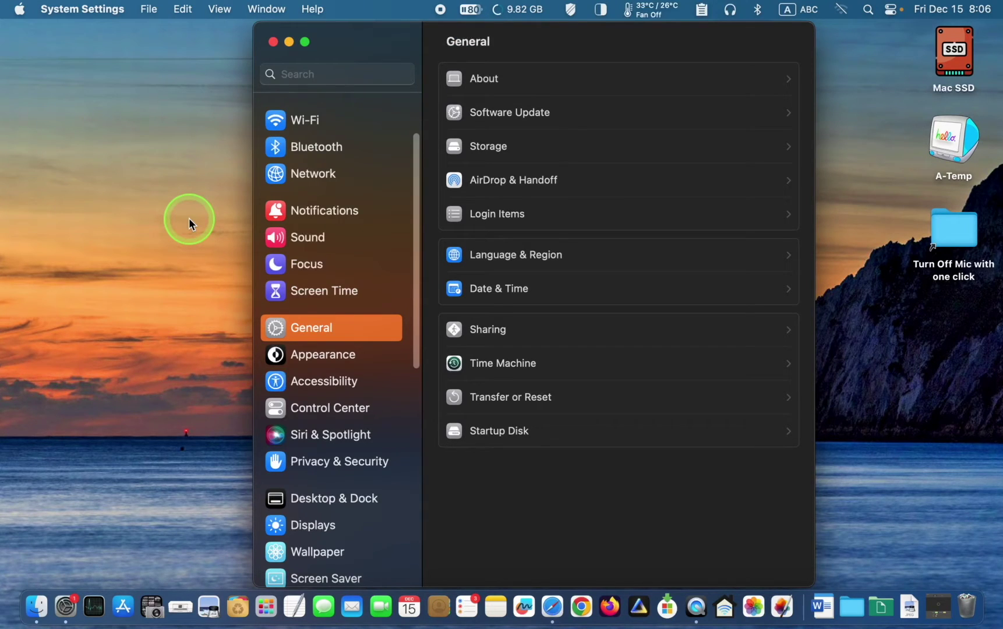
Step: Select MacBook Pro Microphone as the Sound input device and set its input volume to 50%
{"action": "left_click", "coordinate": [290, 240]}
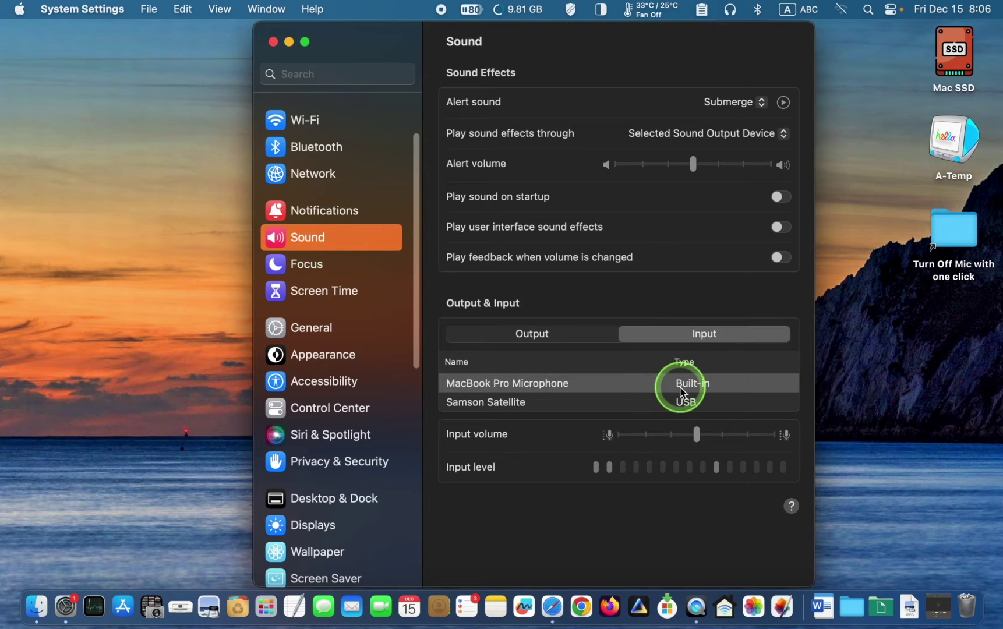
{"action": "left_click", "coordinate": [666, 403]}
{"action": "left_click", "coordinate": [659, 383]}
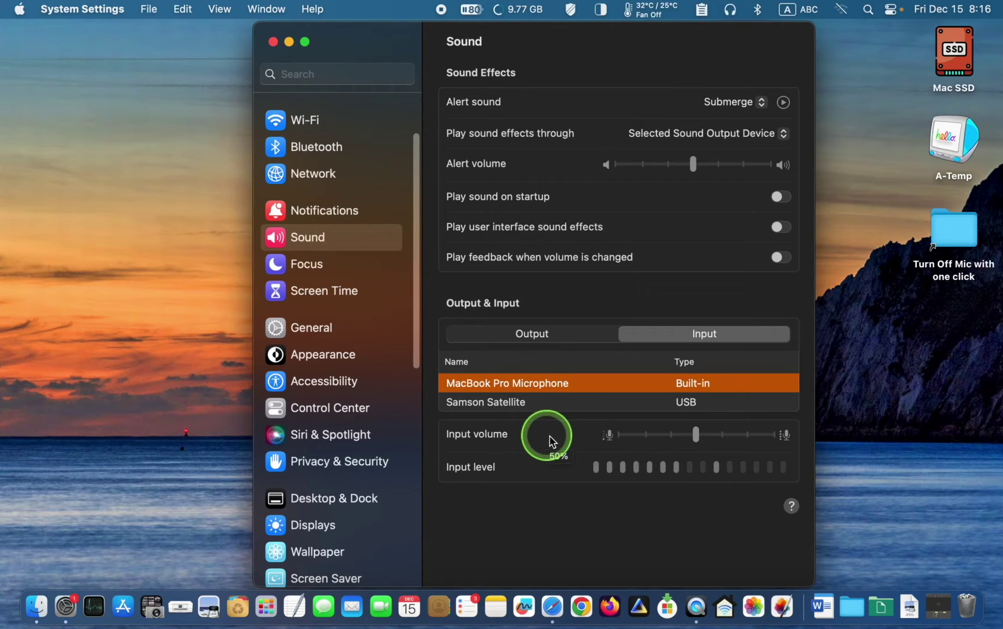
{"action": "mouse_move", "coordinate": [700, 439]}
{"action": "left_mouse_down"}
{"action": "mouse_move", "coordinate": [617, 440]}
{"action": "mouse_move", "coordinate": [697, 440]}
{"action": "left_mouse_up"}
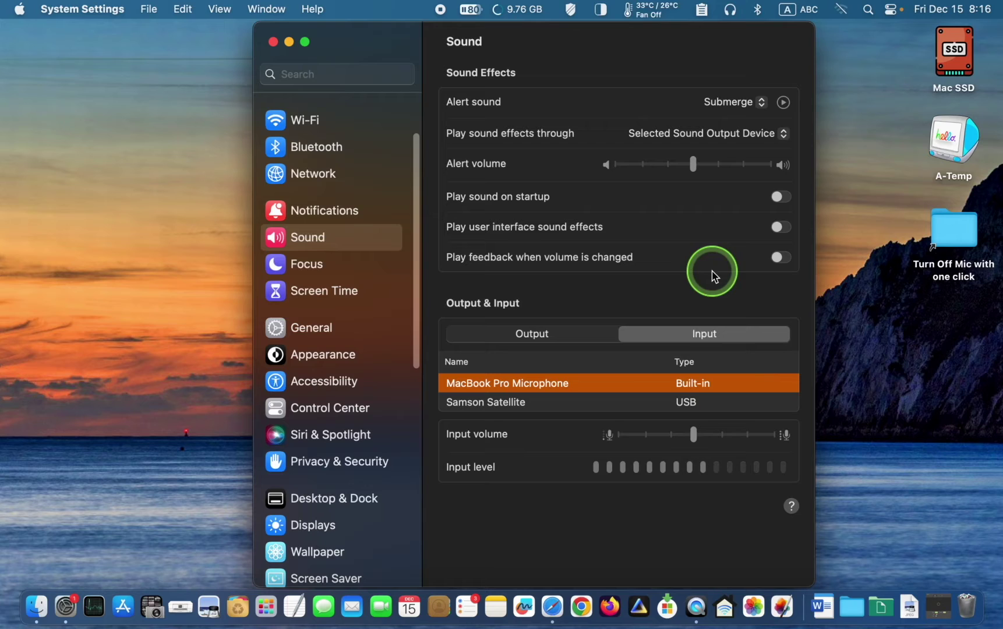
{"action": "mouse_move", "coordinate": [688, 434]}
{"action": "left_mouse_down"}
{"action": "mouse_move", "coordinate": [617, 433]}
{"action": "mouse_move", "coordinate": [696, 434]}
{"action": "mouse_move", "coordinate": [590, 439]}
{"action": "mouse_move", "coordinate": [697, 434]}
{"action": "left_mouse_up"}
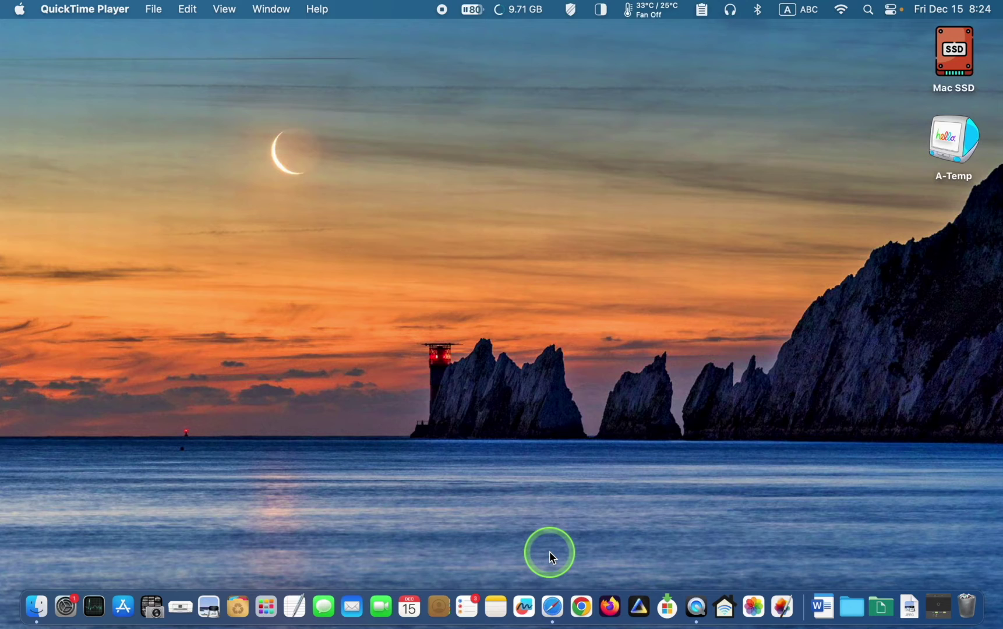
Step: In Safari, download Mic Müter v1.57 from its widgetworx.com project page as MicMuter_Universal.zip
{"action": "left_click", "coordinate": [549, 611]}
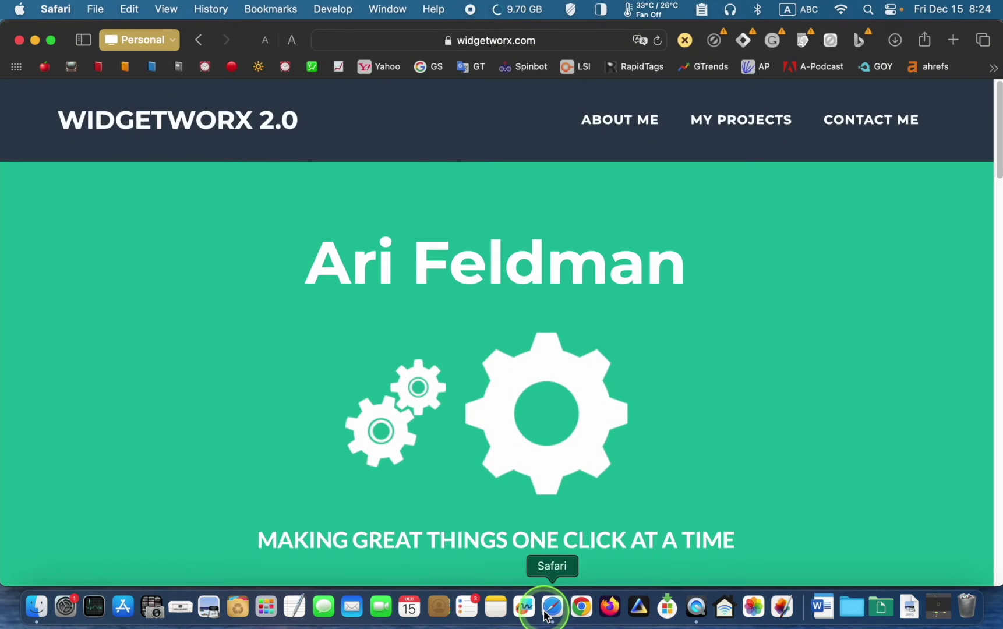
{"action": "scroll", "coordinate": [550, 567], "scroll_direction": "down", "scroll_amount": 10}
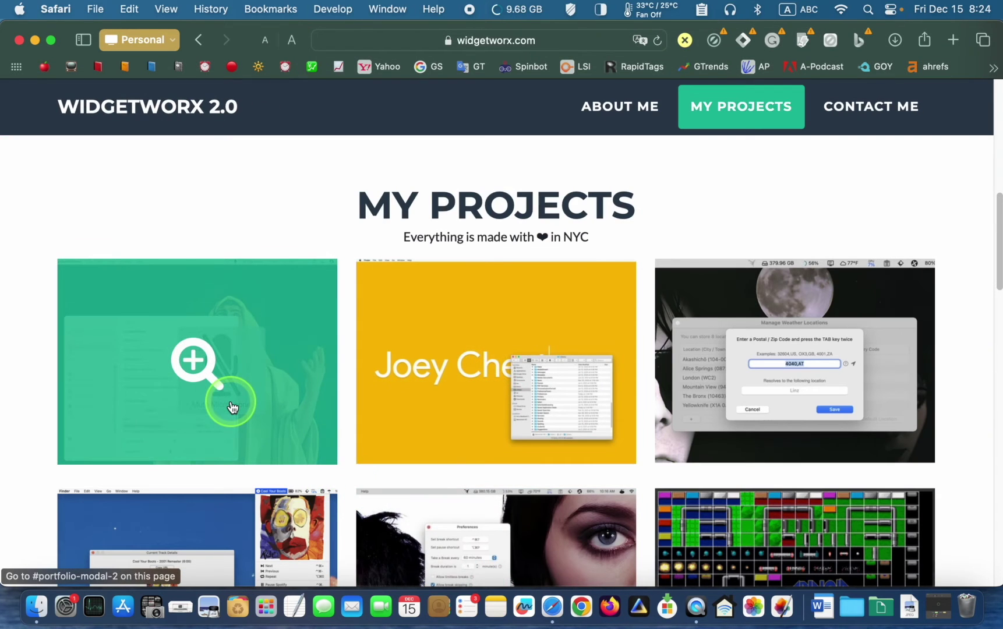
{"action": "left_click", "coordinate": [232, 406]}
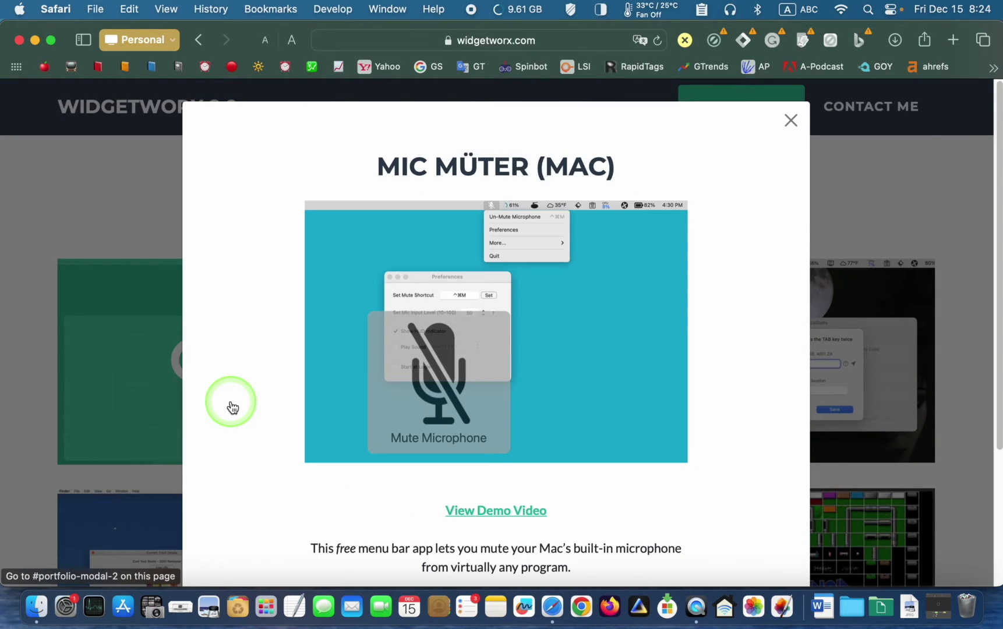
{"action": "scroll", "coordinate": [466, 402], "scroll_direction": "down", "scroll_amount": 3}
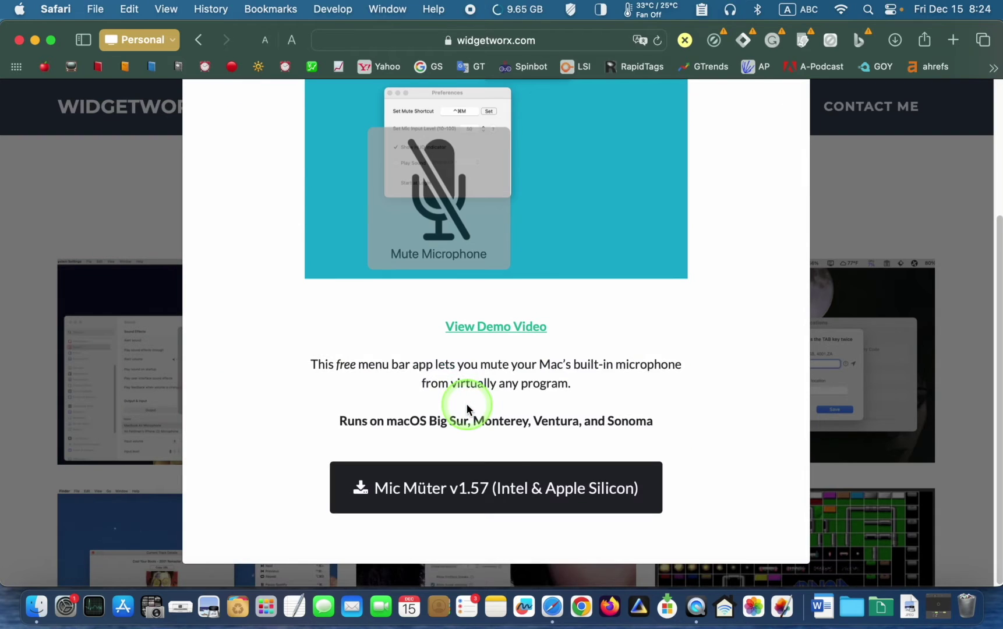
{"action": "left_click", "coordinate": [506, 498]}
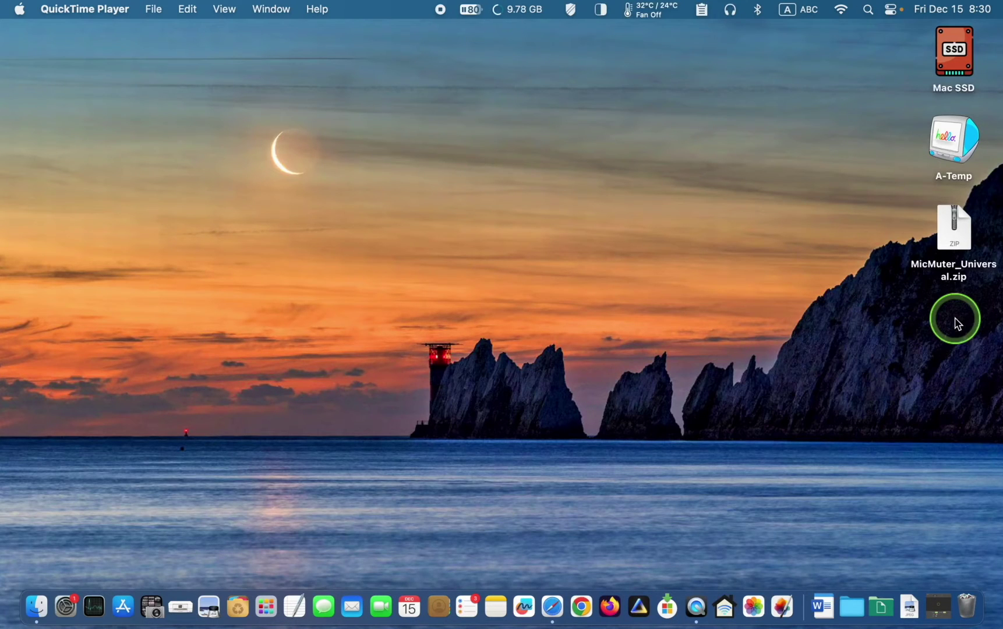
Step: Unzip MicMuter_Universal.zip, open the disk image, accept the licence and copy MicMüter into Applications
{"action": "left_click", "coordinate": [962, 242]}
{"action": "double_click", "coordinate": [962, 241]}
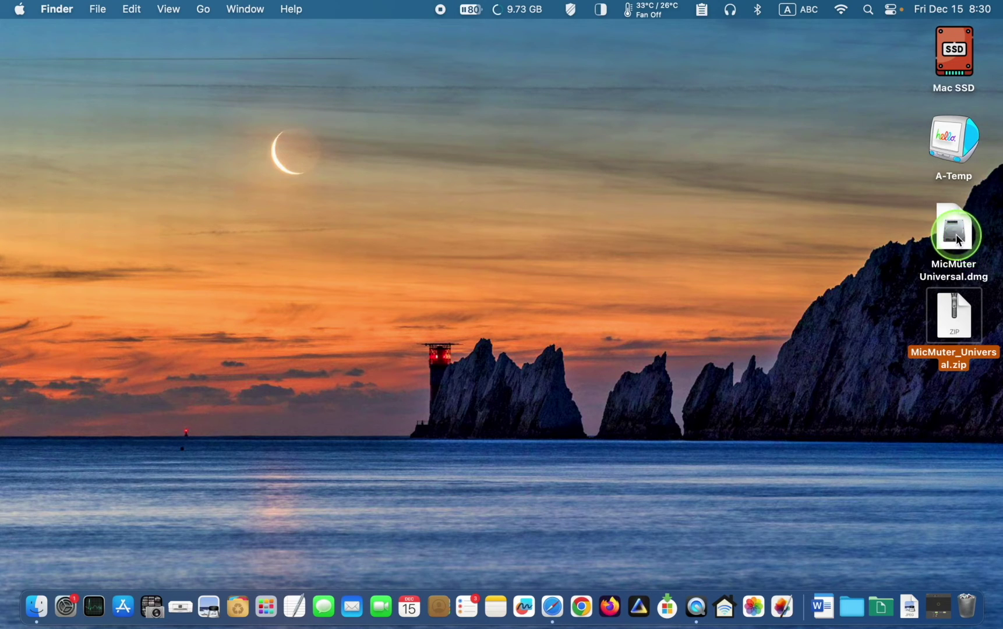
{"action": "left_click", "coordinate": [958, 240]}
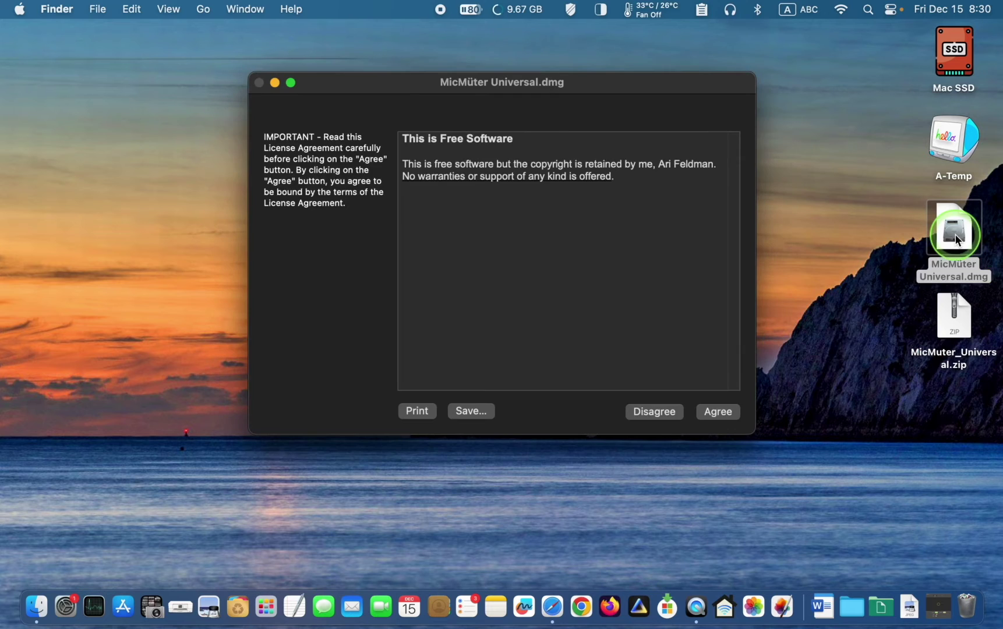
{"action": "left_click", "coordinate": [717, 412]}
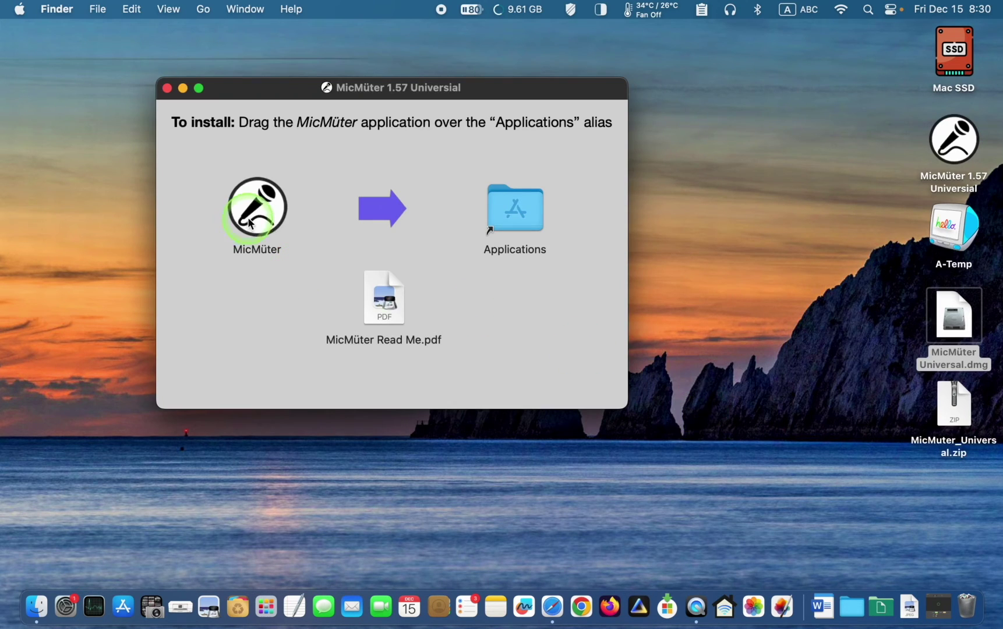
{"action": "left_click_drag", "start_coordinate": [271, 219], "coordinate": [543, 235]}
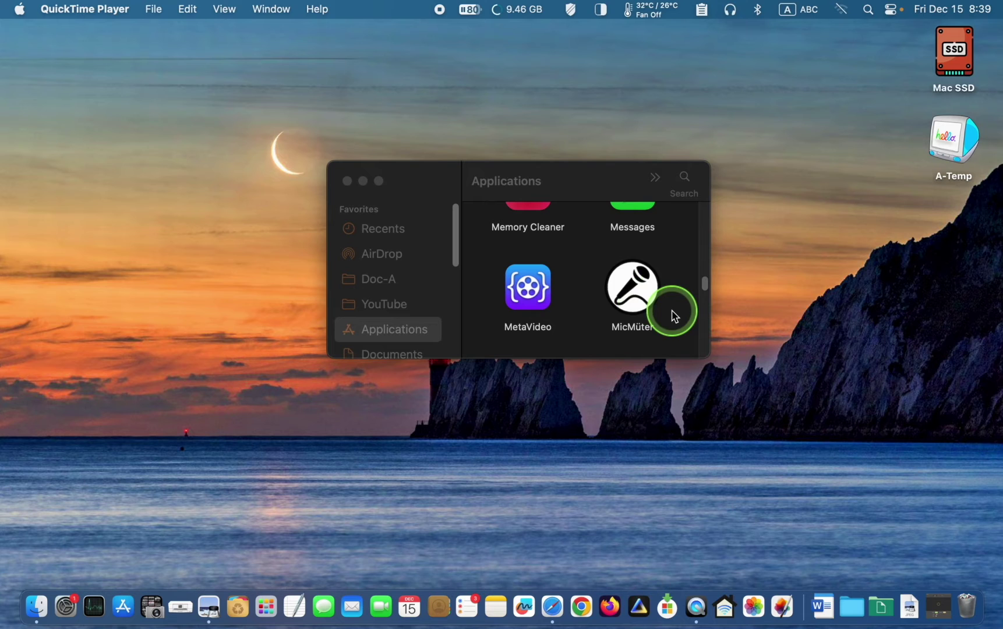
Step: Launch MicMüter from the Applications folder
{"action": "left_click", "coordinate": [208, 607]}
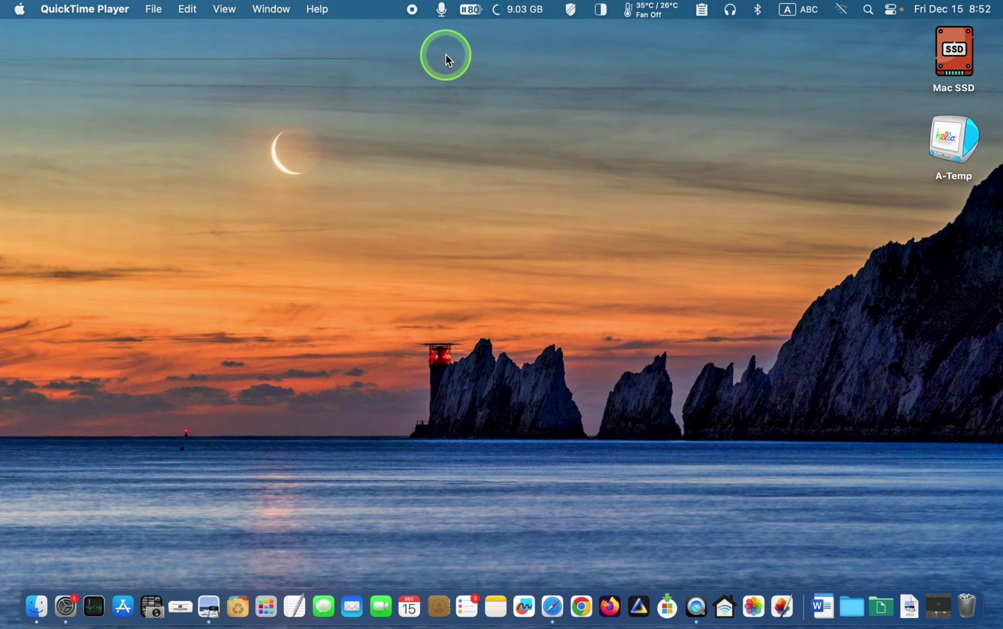
Step: With Sound settings showing, test muting and unmuting the microphone from MicMüter's menu-bar menu
{"action": "left_click", "coordinate": [61, 614]}
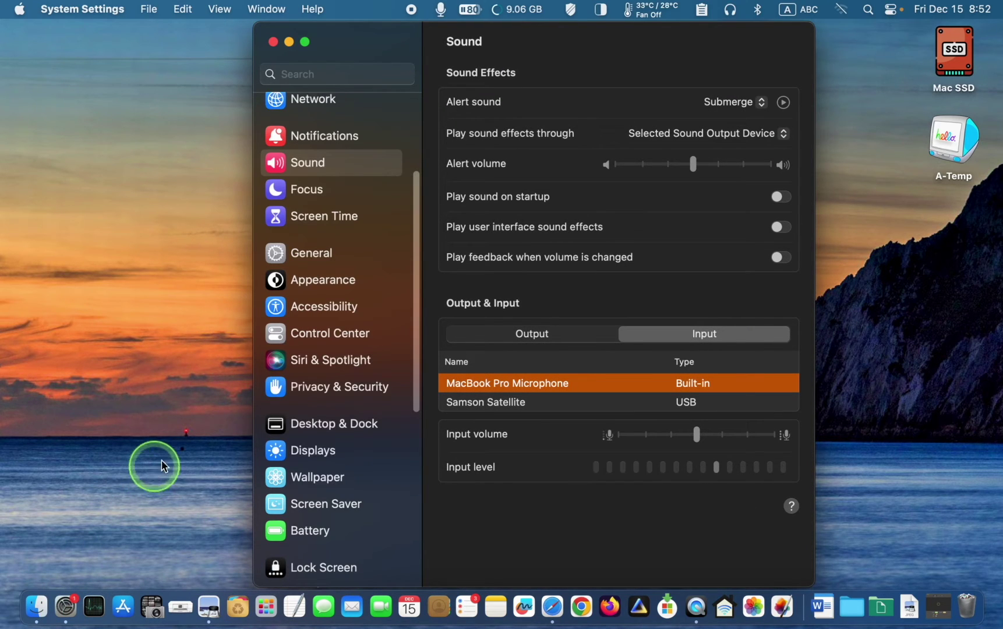
{"action": "left_click", "coordinate": [441, 9]}
{"action": "left_click", "coordinate": [487, 33]}
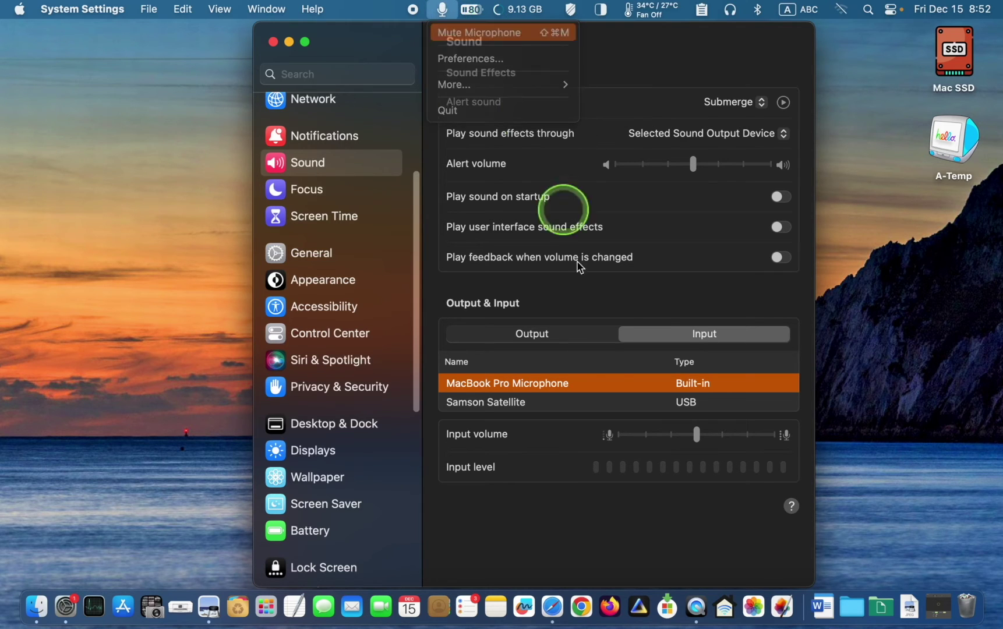
{"action": "left_click_drag", "start_coordinate": [696, 433], "coordinate": [614, 441]}
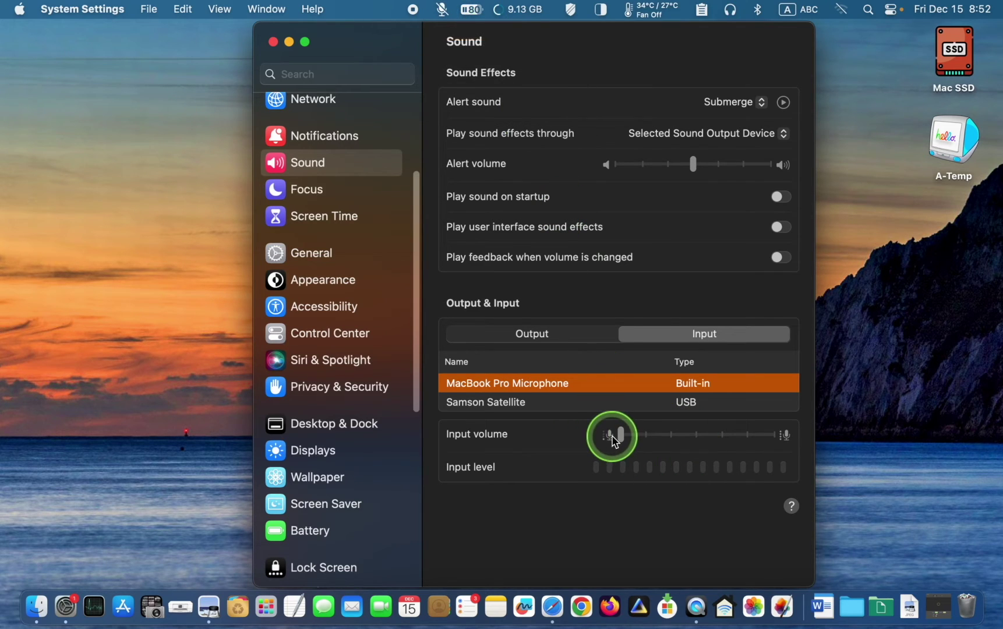
{"action": "left_click", "coordinate": [443, 9]}
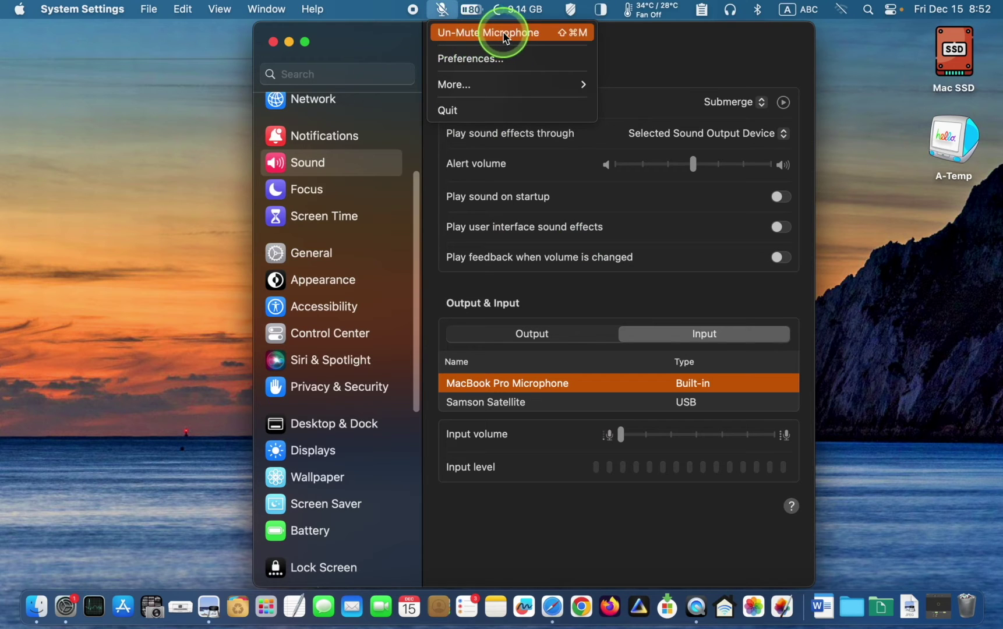
{"action": "left_click", "coordinate": [490, 33]}
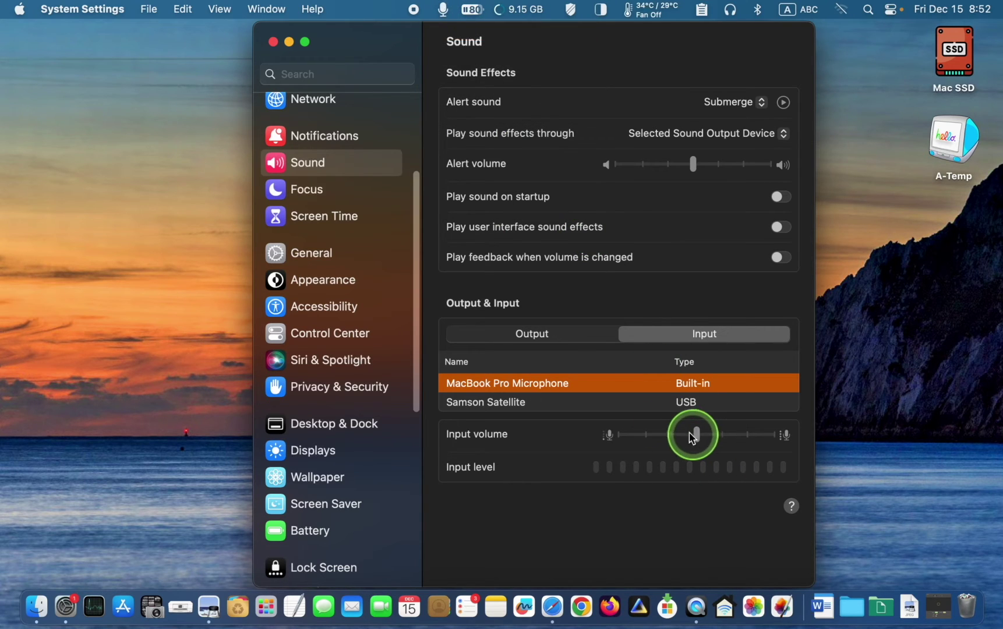
Step: Mute and unmute the microphone once more from MicMüter, then reopen its menu
{"action": "left_click", "coordinate": [443, 14]}
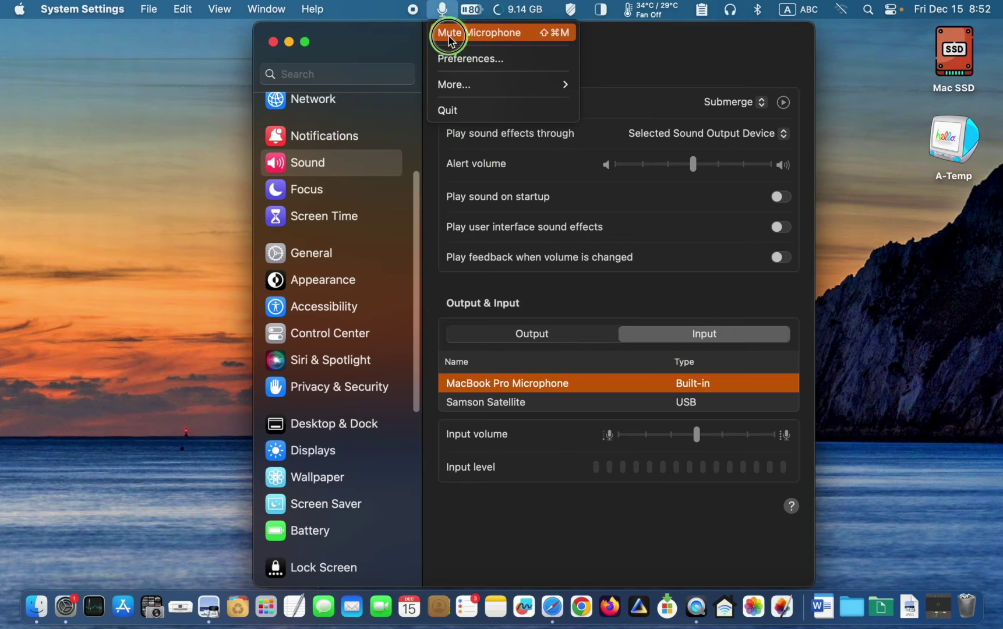
{"action": "left_click", "coordinate": [460, 30]}
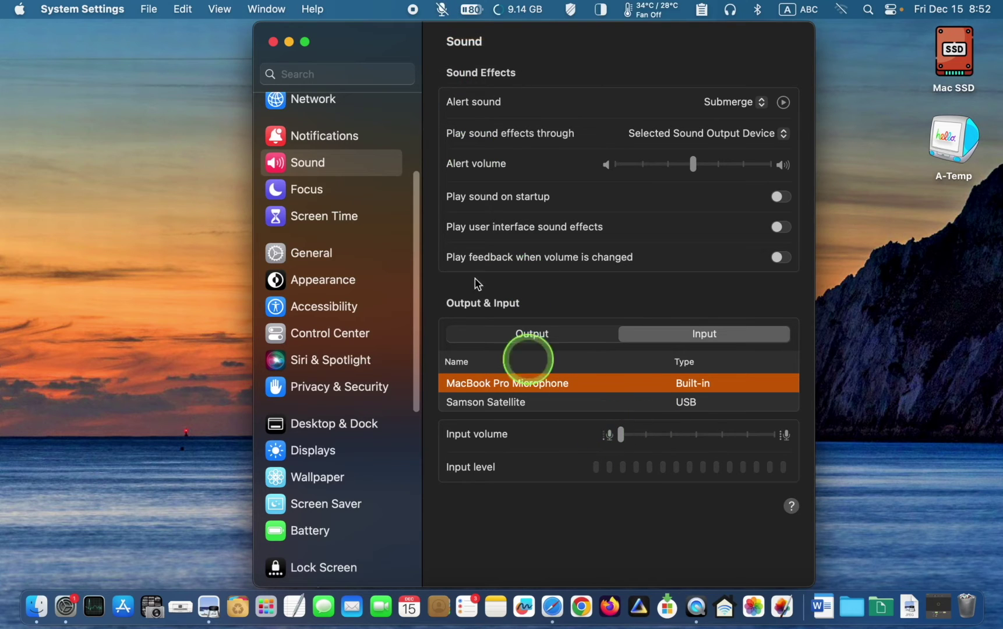
{"action": "left_click", "coordinate": [439, 11]}
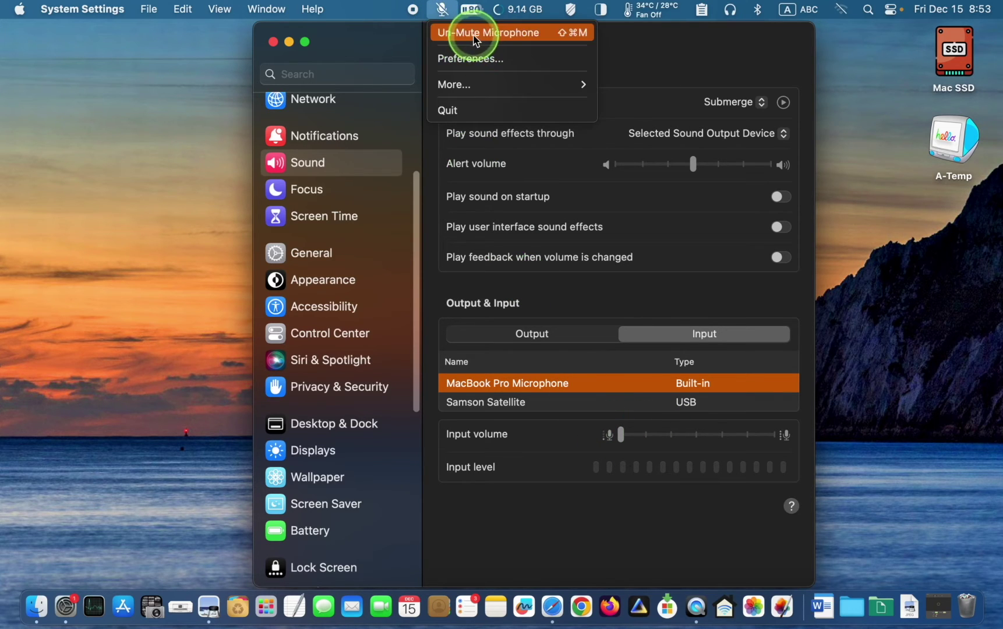
{"action": "left_click", "coordinate": [436, 29]}
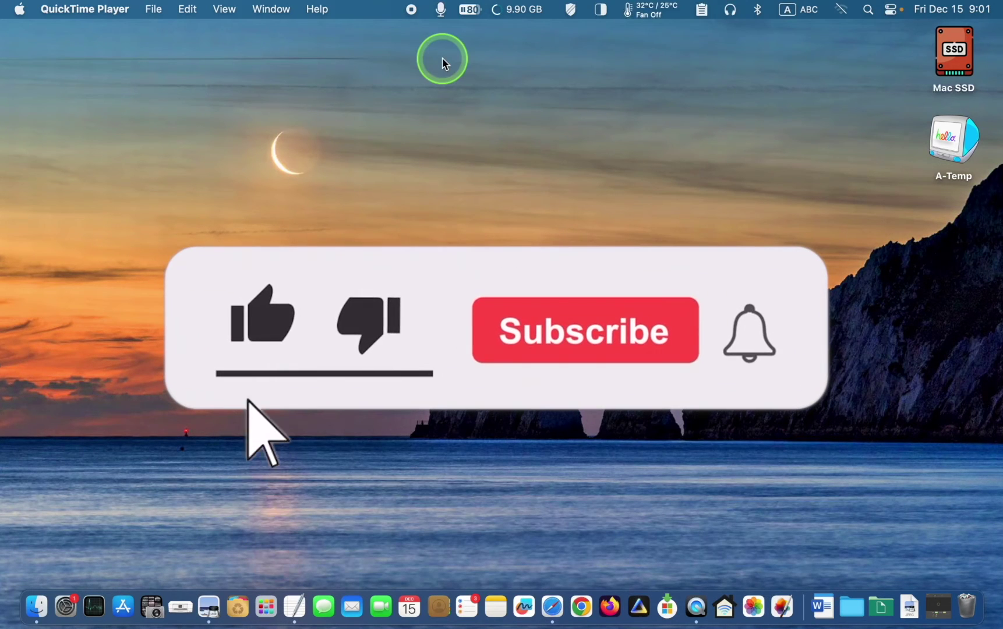
{"action": "left_click", "coordinate": [441, 9]}
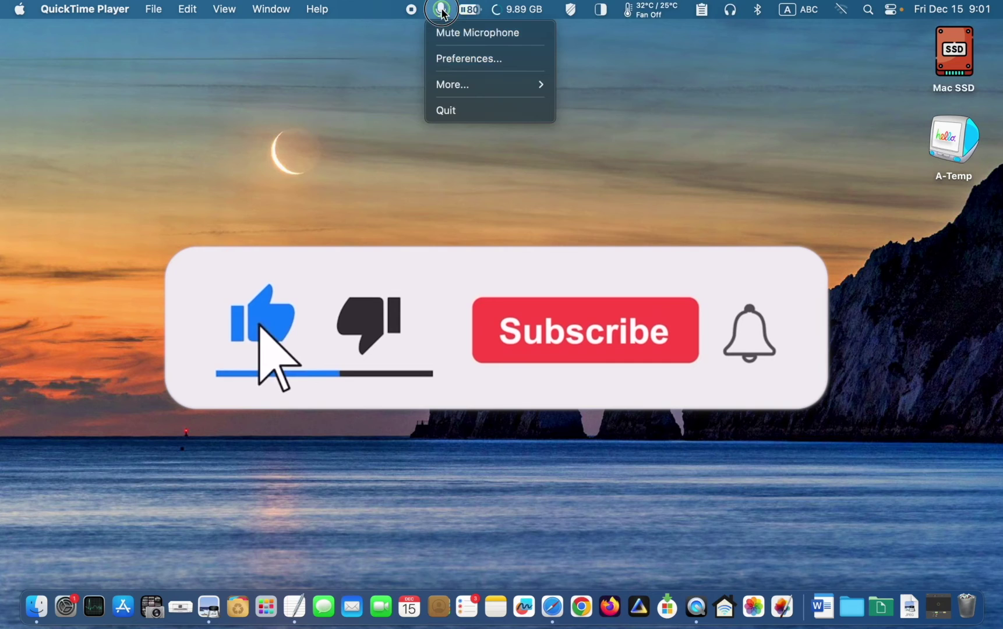
Step: Open MicMüter Preferences and record Shift-Command-M as the mute shortcut
{"action": "left_click", "coordinate": [454, 59]}
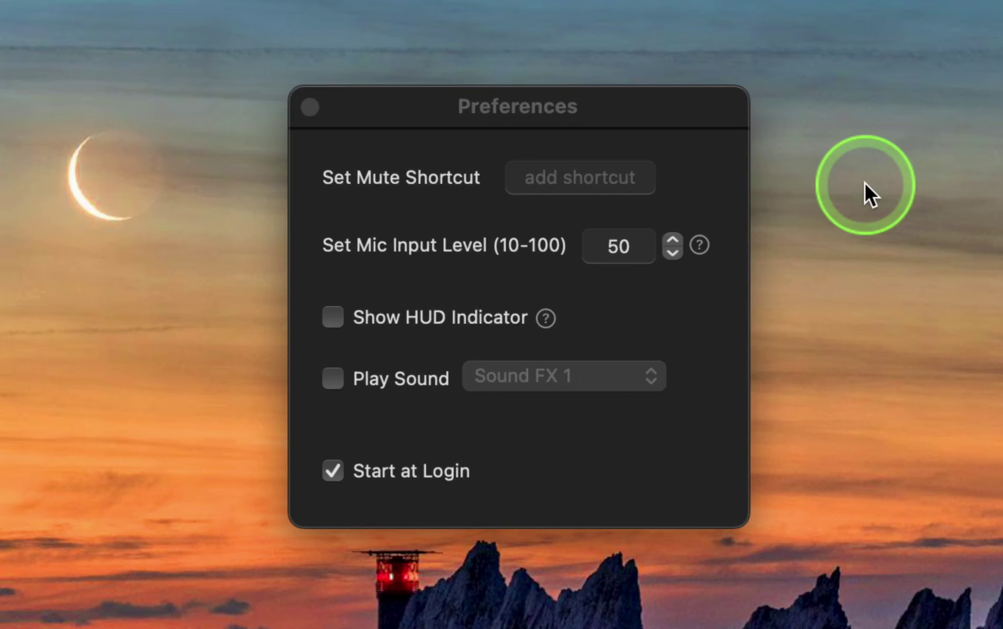
{"action": "left_click", "coordinate": [632, 177]}
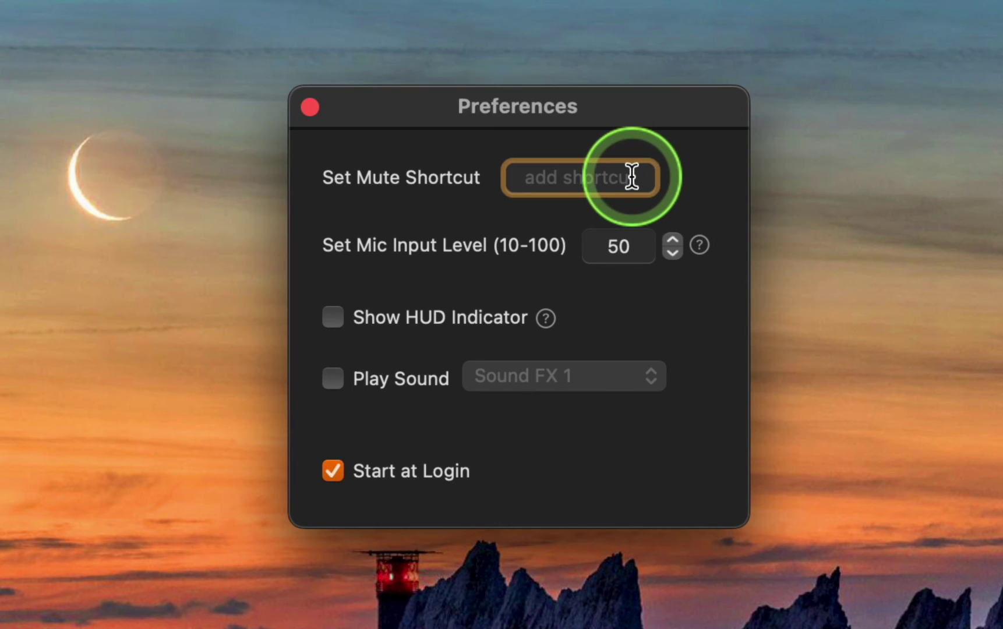
{"action": "key", "text": "shift+super+m"}
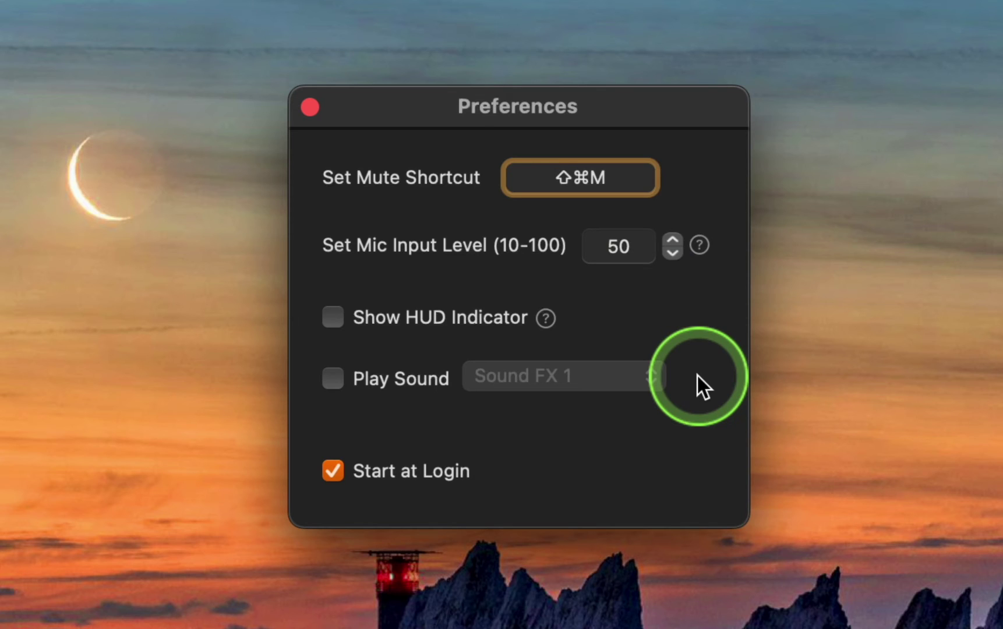
Step: Nudge the Mic Input Level stepper up and back down, leaving it at 50
{"action": "left_click", "coordinate": [673, 237]}
{"action": "left_click", "coordinate": [673, 237]}
{"action": "left_click", "coordinate": [672, 239]}
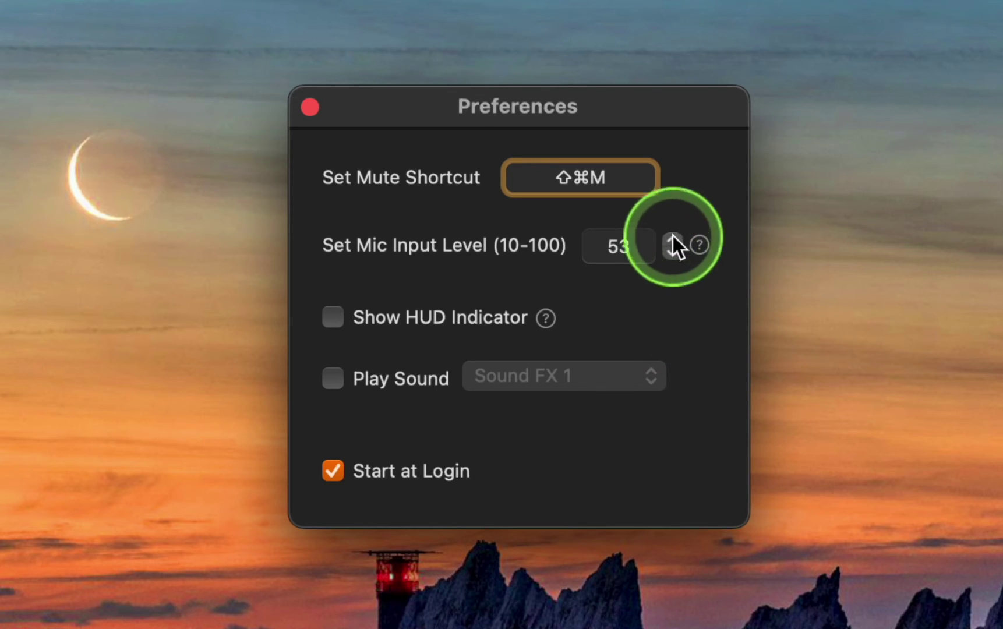
{"action": "left_click", "coordinate": [671, 254]}
{"action": "left_click", "coordinate": [671, 253]}
{"action": "left_click", "coordinate": [671, 255]}
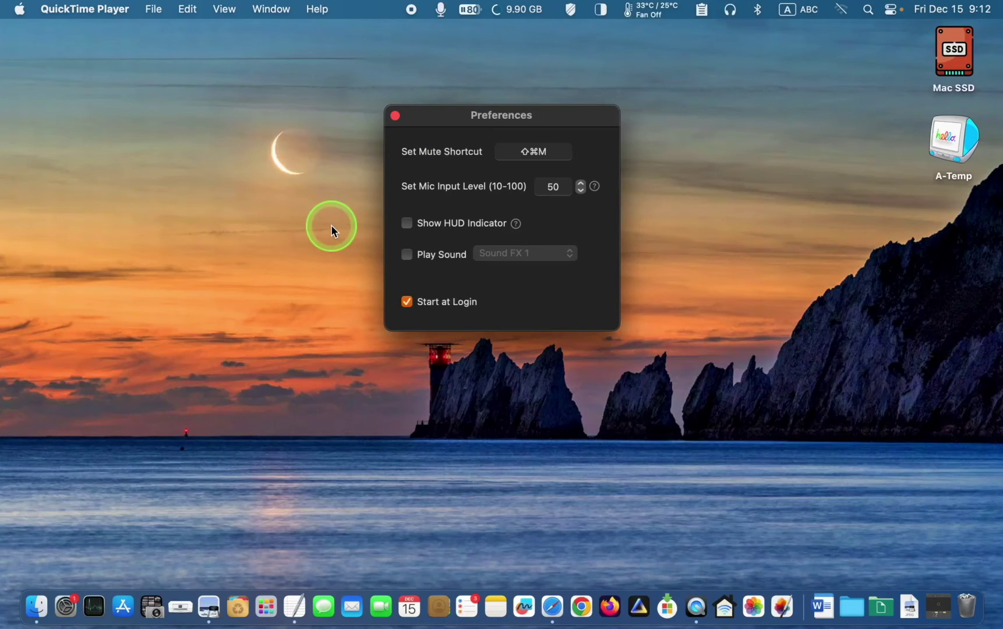
Step: Enable Show HUD Indicator and test it by muting and unmuting the microphone
{"action": "left_click", "coordinate": [407, 223]}
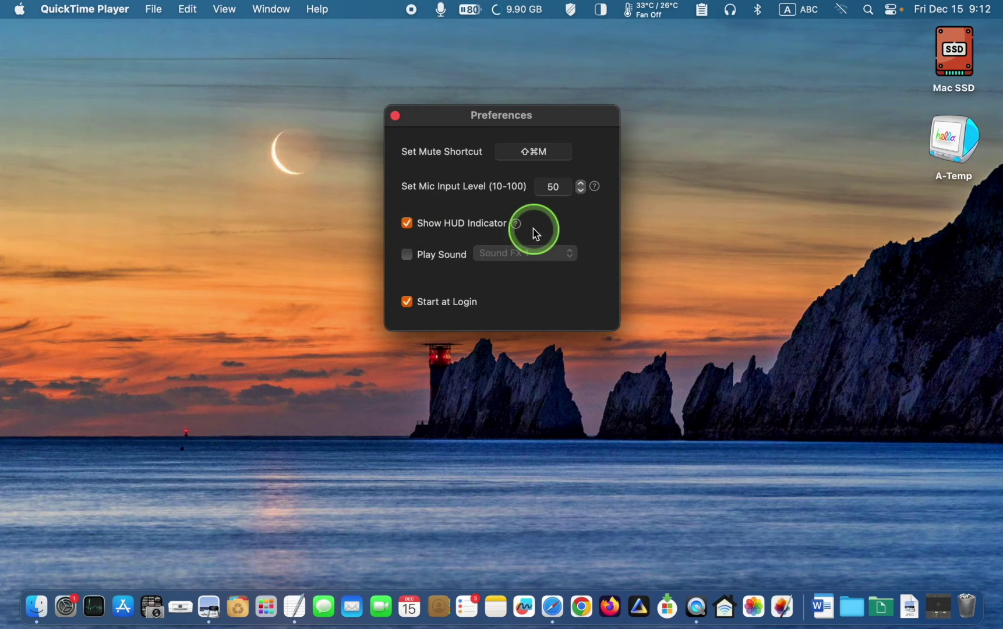
{"action": "left_click", "coordinate": [446, 20]}
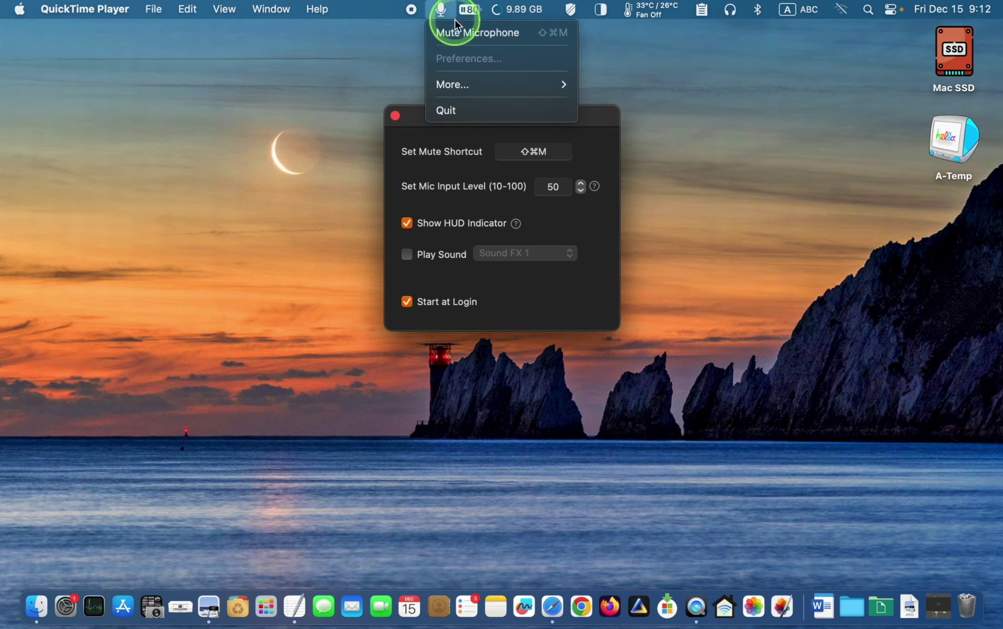
{"action": "left_click", "coordinate": [455, 34]}
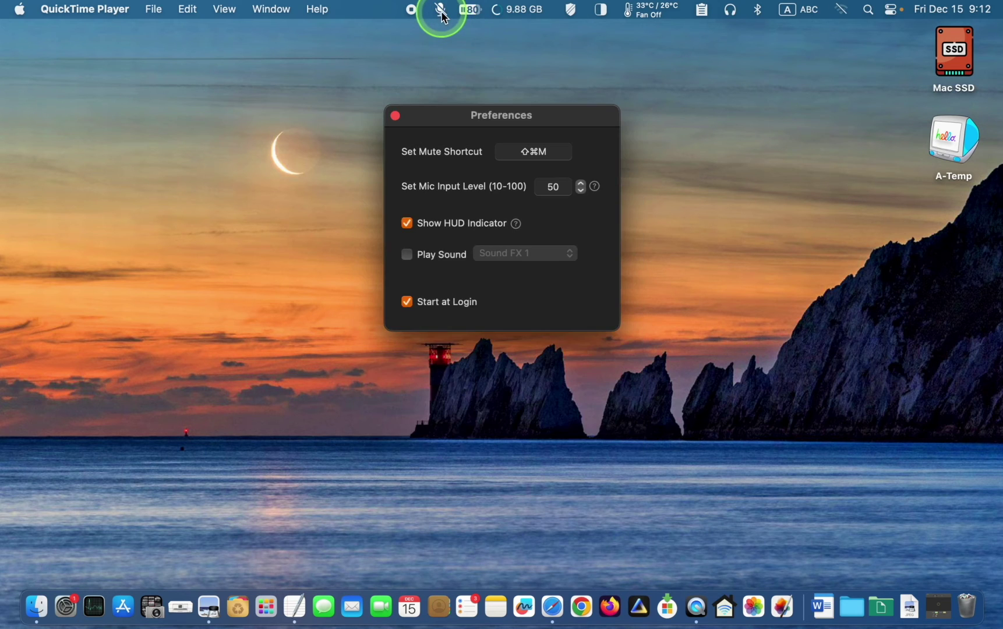
{"action": "left_click", "coordinate": [444, 17]}
{"action": "left_click", "coordinate": [450, 34]}
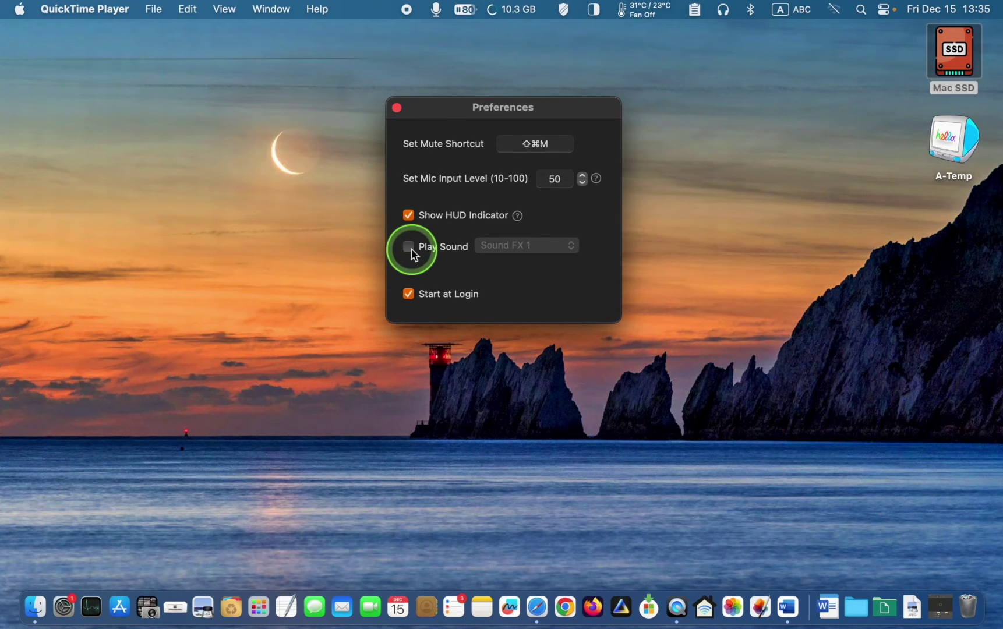
Step: Enable Play Sound, keeping Sound FX 1 as the mute sound
{"action": "left_click", "coordinate": [409, 247]}
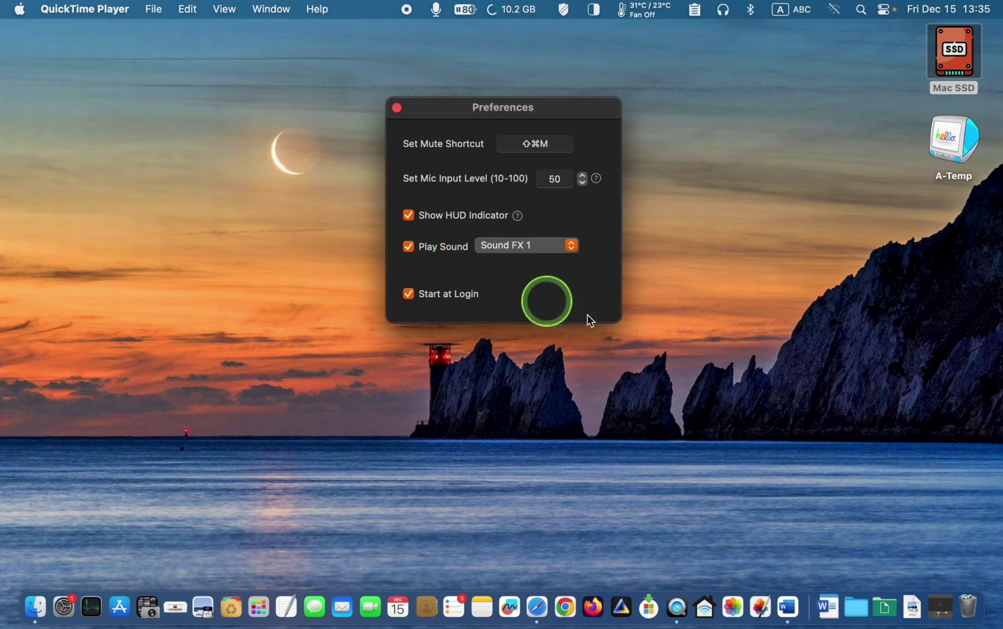
{"action": "left_click", "coordinate": [574, 248]}
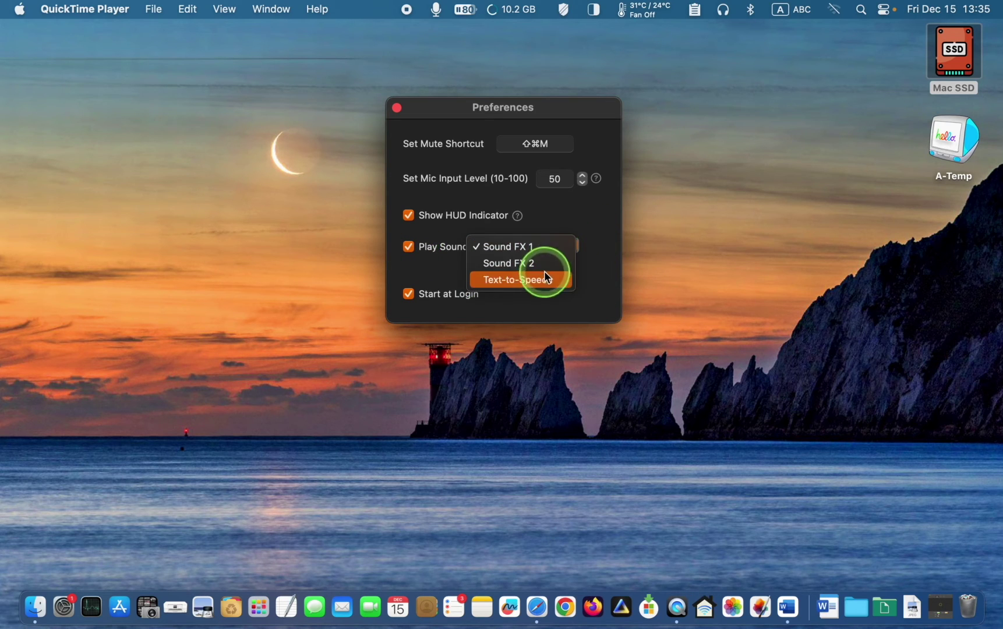
{"action": "left_click", "coordinate": [599, 256]}
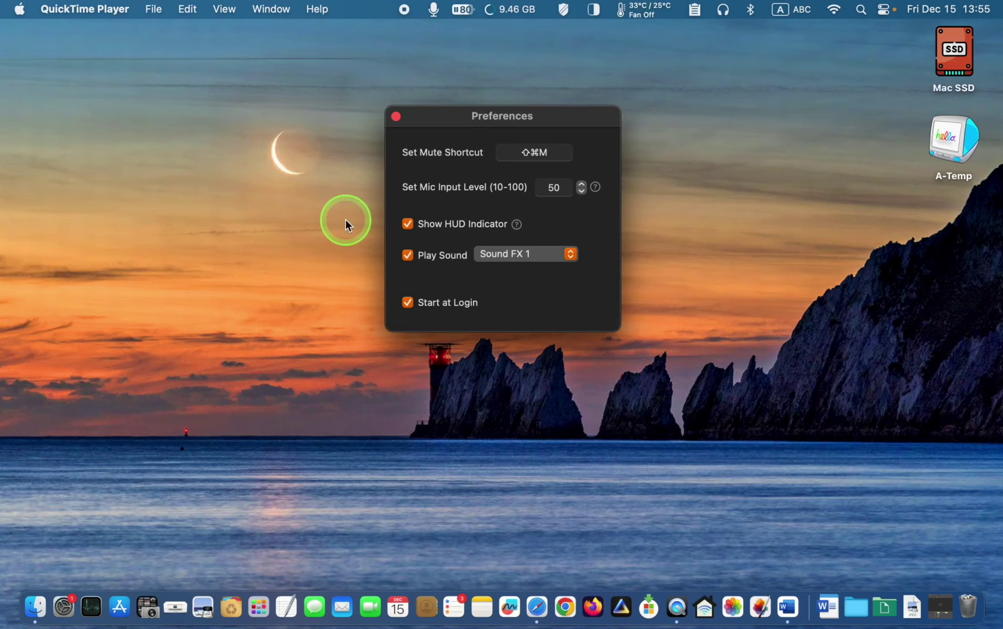
Step: Turn off Show HUD Indicator and Play Sound, then close the Preferences window
{"action": "left_click", "coordinate": [407, 223]}
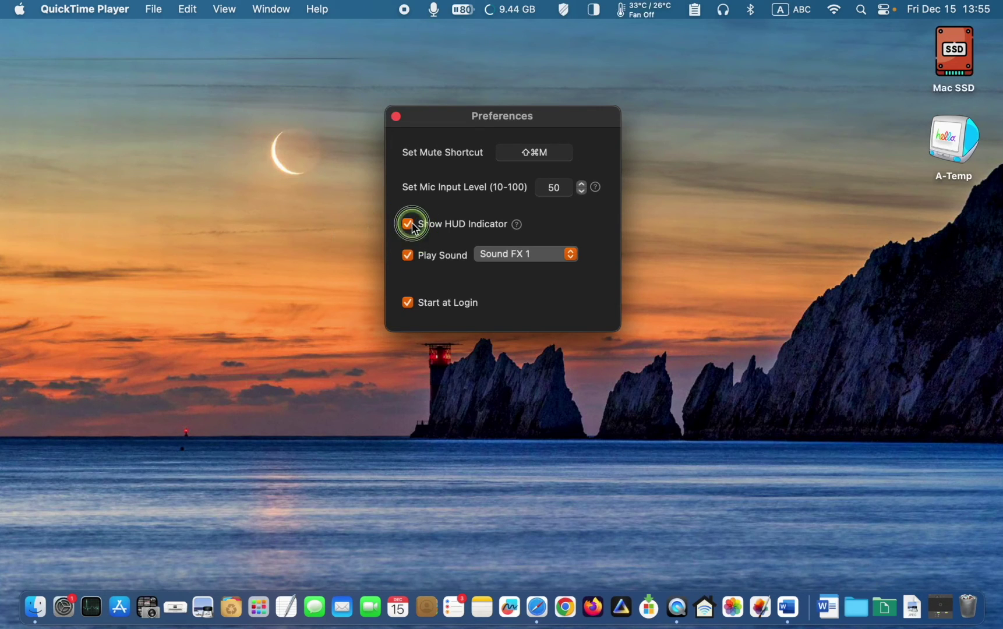
{"action": "left_click", "coordinate": [407, 255]}
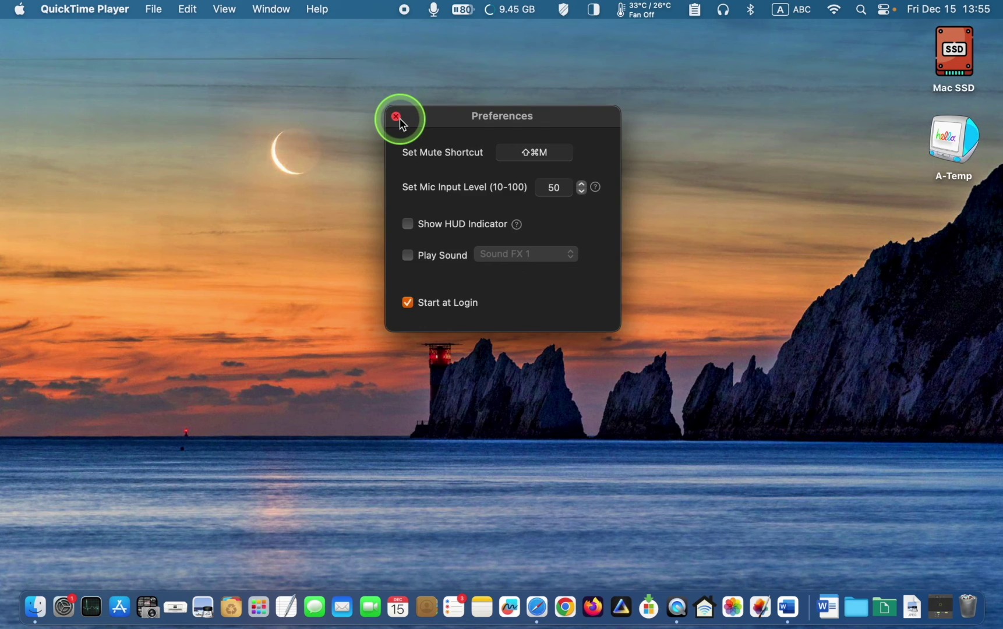
{"action": "left_click", "coordinate": [396, 116]}
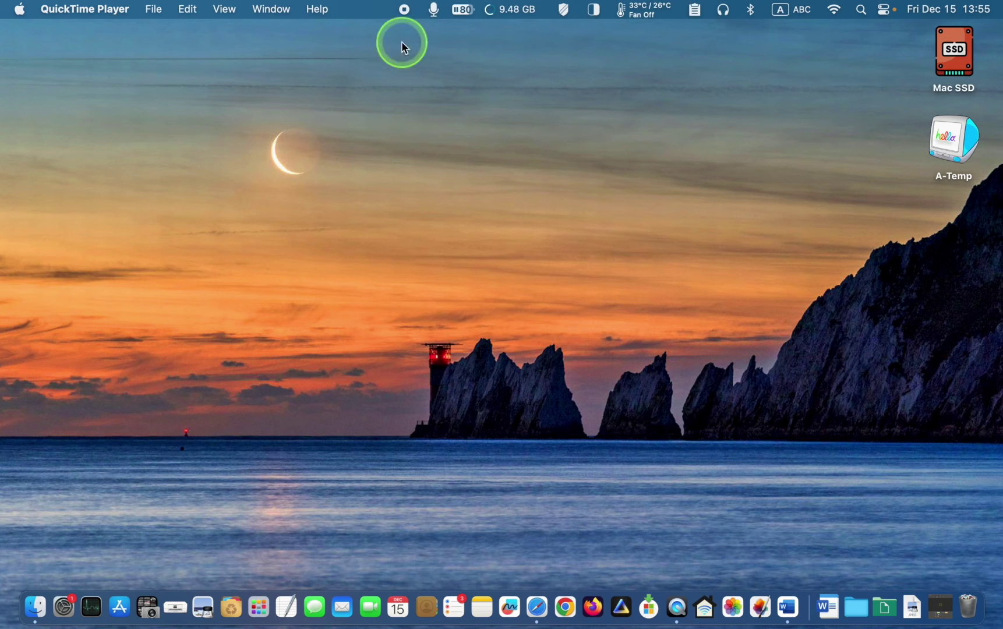
Step: View the About box for Mic Müter 1.57 under More…, then dismiss it with Ok
{"action": "left_click", "coordinate": [434, 10]}
{"action": "mouse_move", "coordinate": [471, 93]}
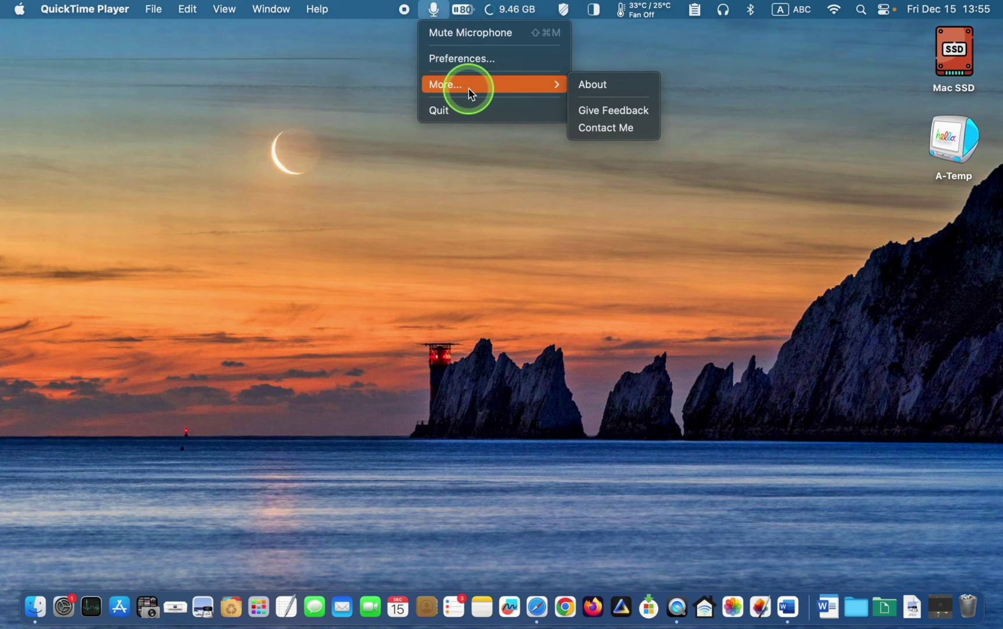
{"action": "left_click", "coordinate": [622, 87]}
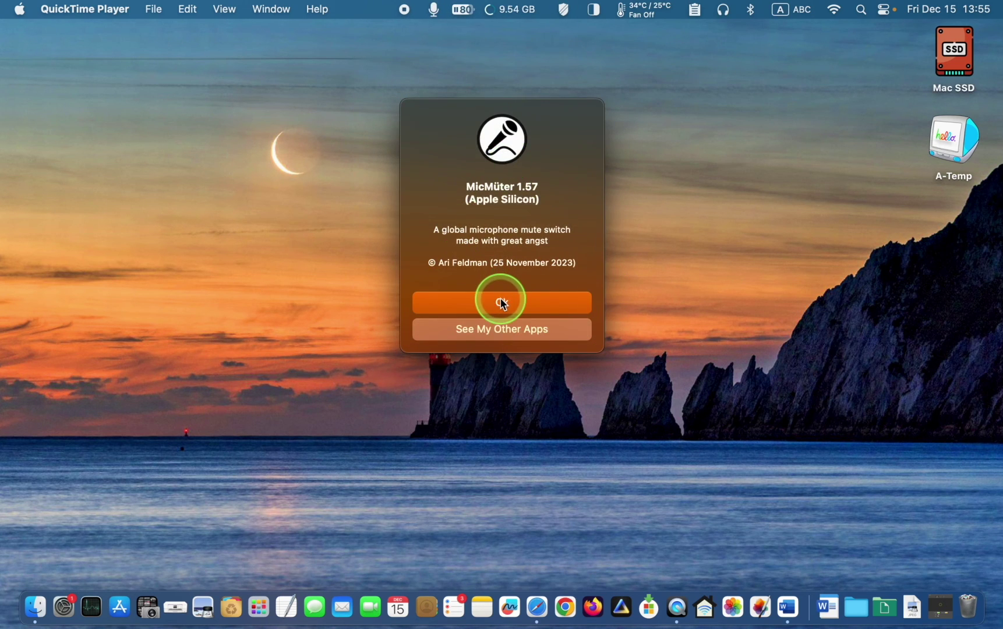
{"action": "left_click", "coordinate": [504, 303]}
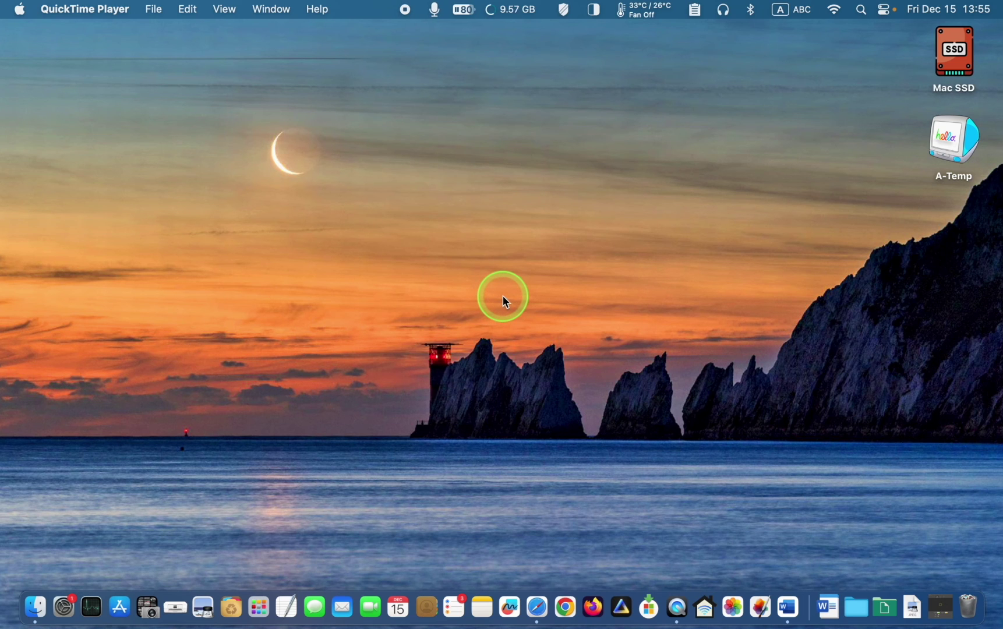
{"action": "left_click", "coordinate": [438, 13]}
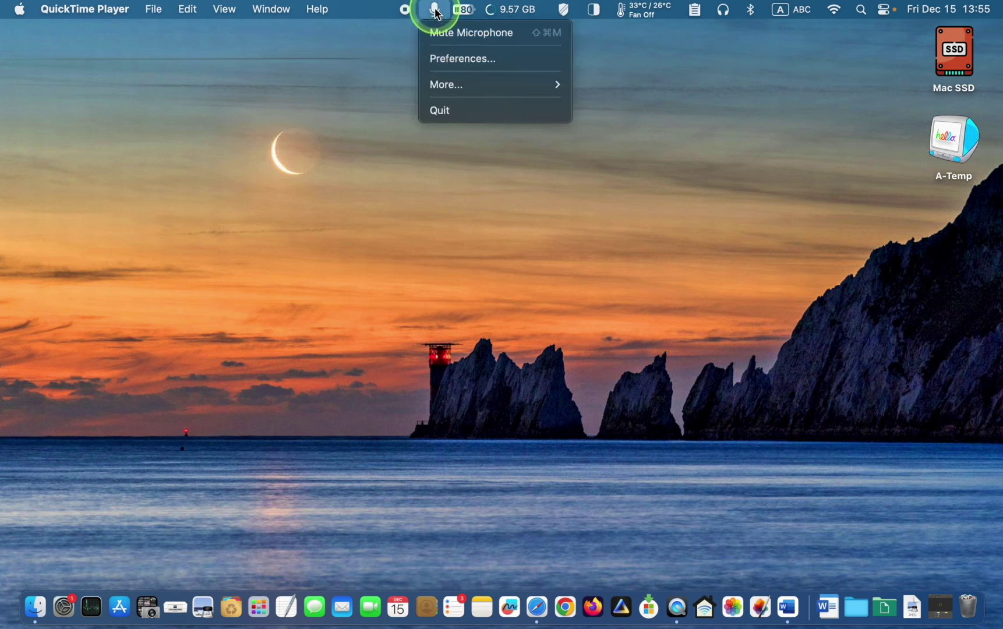
{"action": "mouse_move", "coordinate": [472, 84]}
{"action": "left_click", "coordinate": [624, 119]}
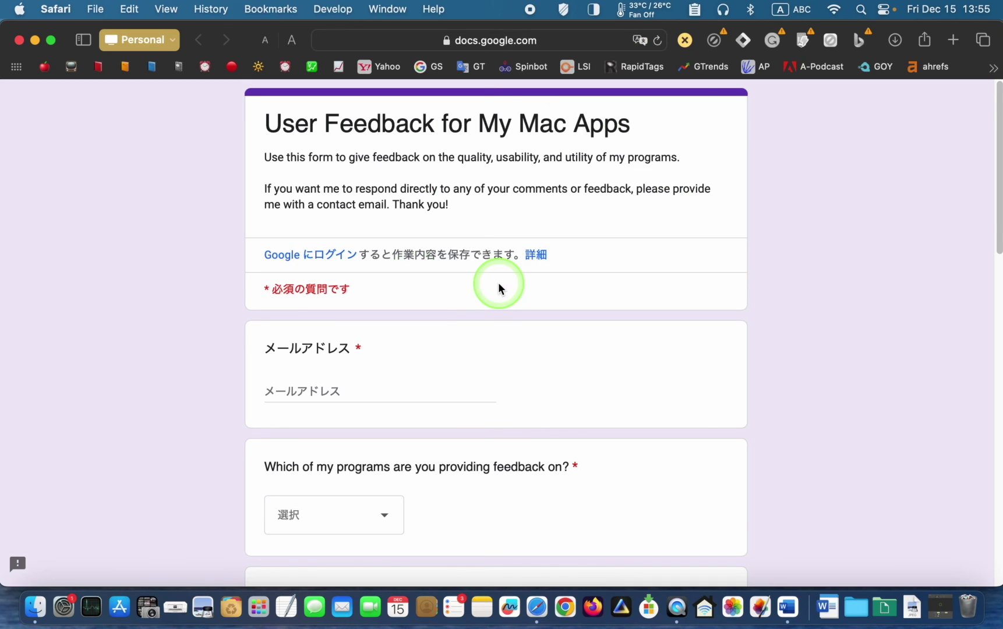
{"action": "left_click", "coordinate": [20, 40]}
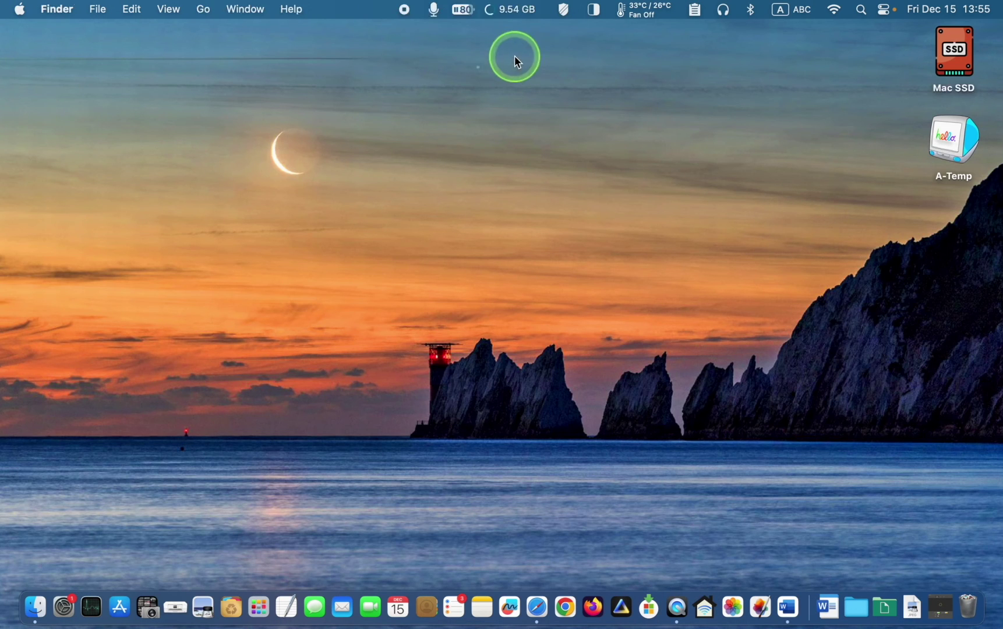
Step: From the menu-bar microphone icon, expand More… to list About, Give Feedback and Contact Me
{"action": "left_click", "coordinate": [436, 14]}
{"action": "left_click", "coordinate": [469, 86]}
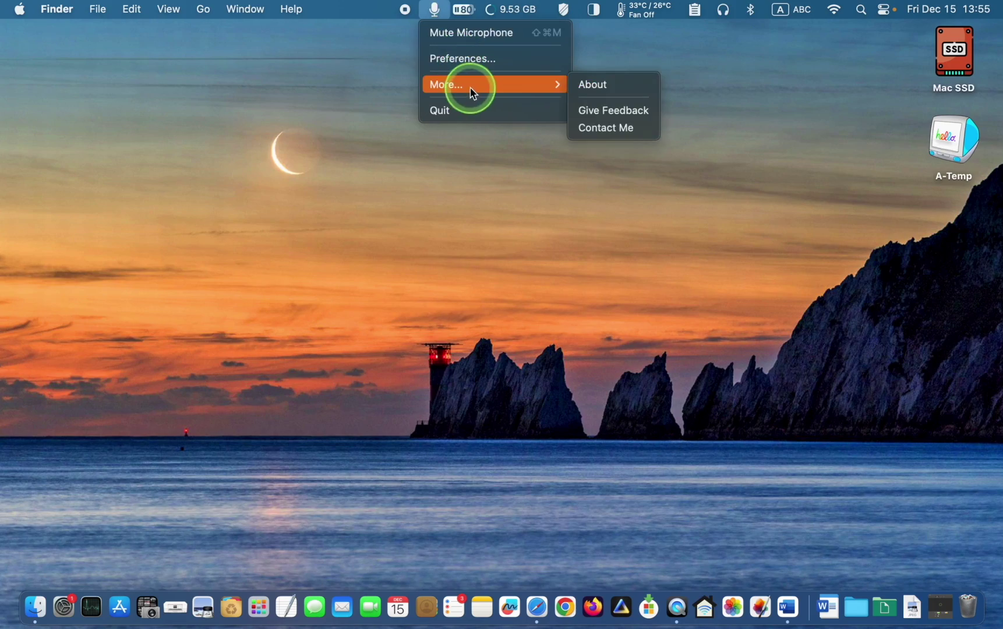